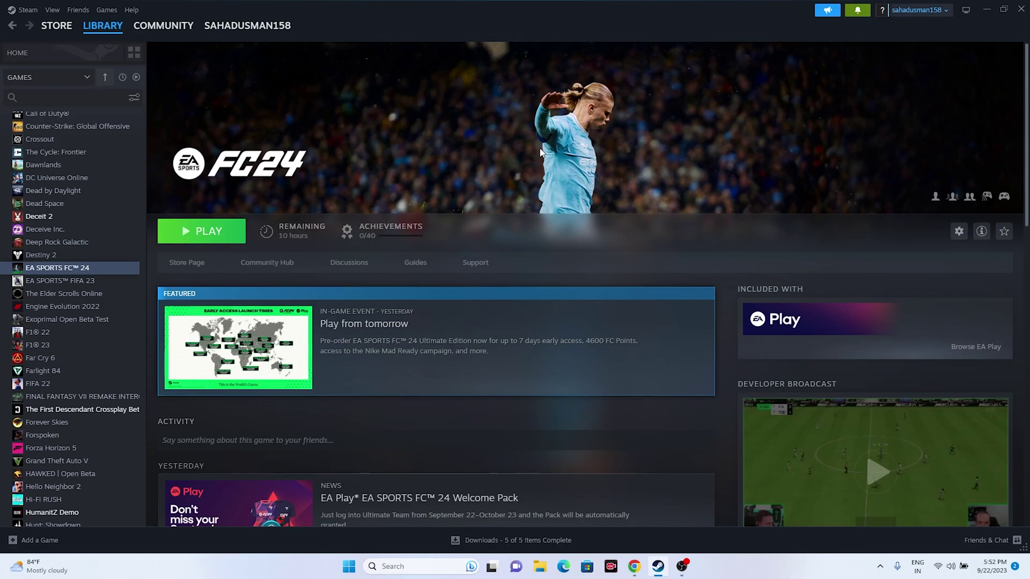
- Bring up the Windows power options and locate the Restart option
click(349, 566)
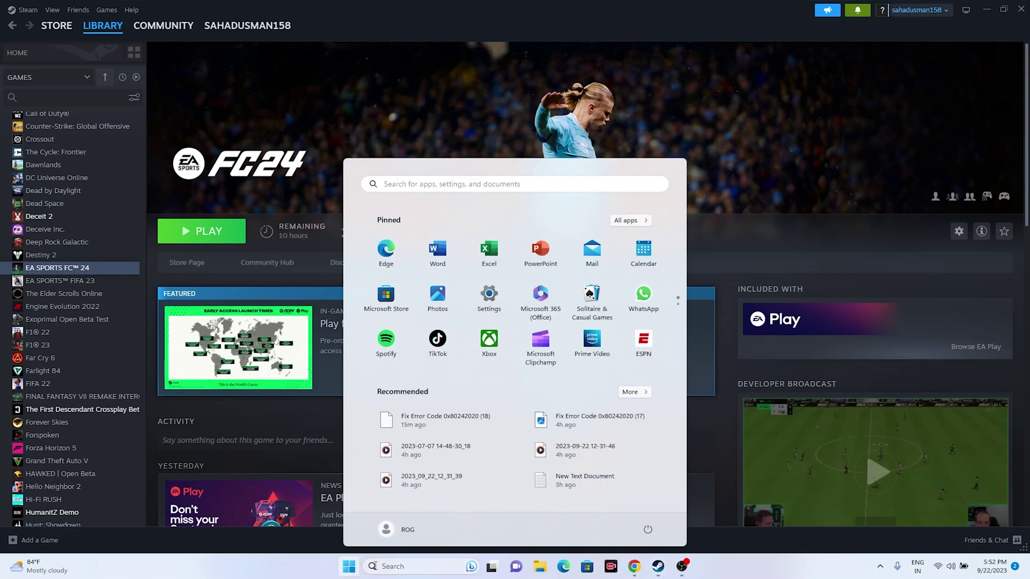
click(647, 529)
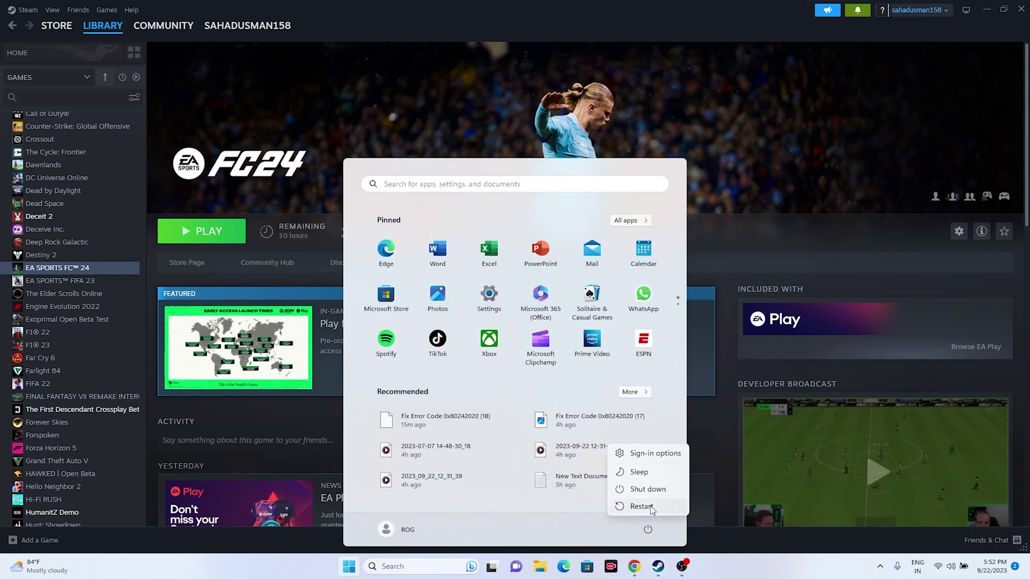
click(646, 506)
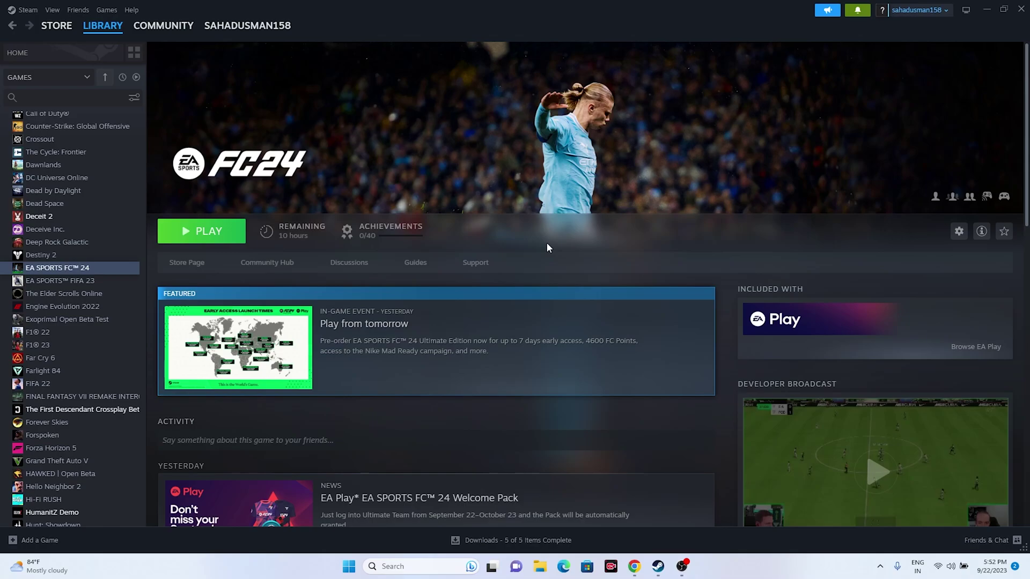
- Set the controller override in the EA SPORTS FC 24 properties to Enable Steam Input
right_click(74, 269)
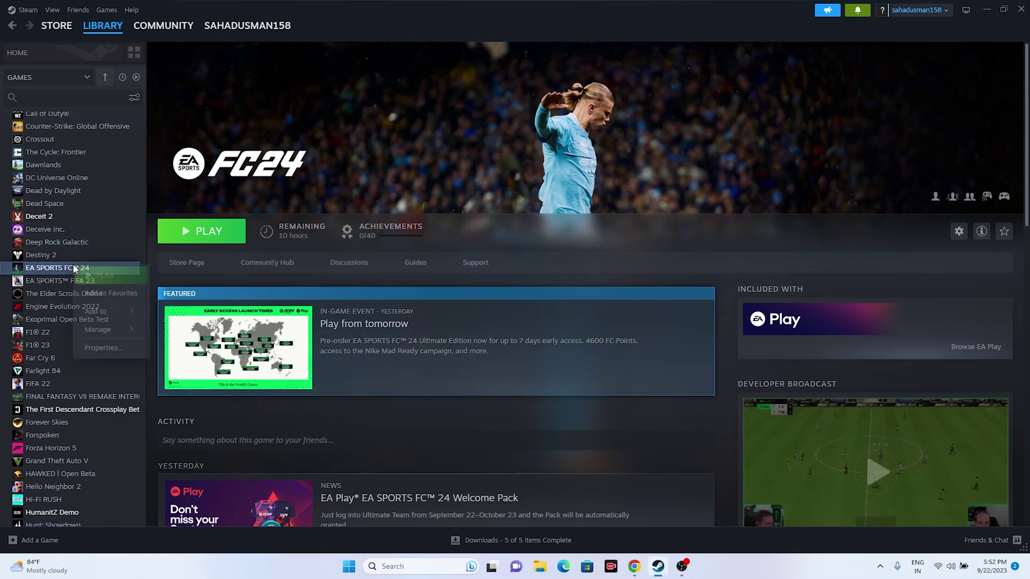
click(102, 349)
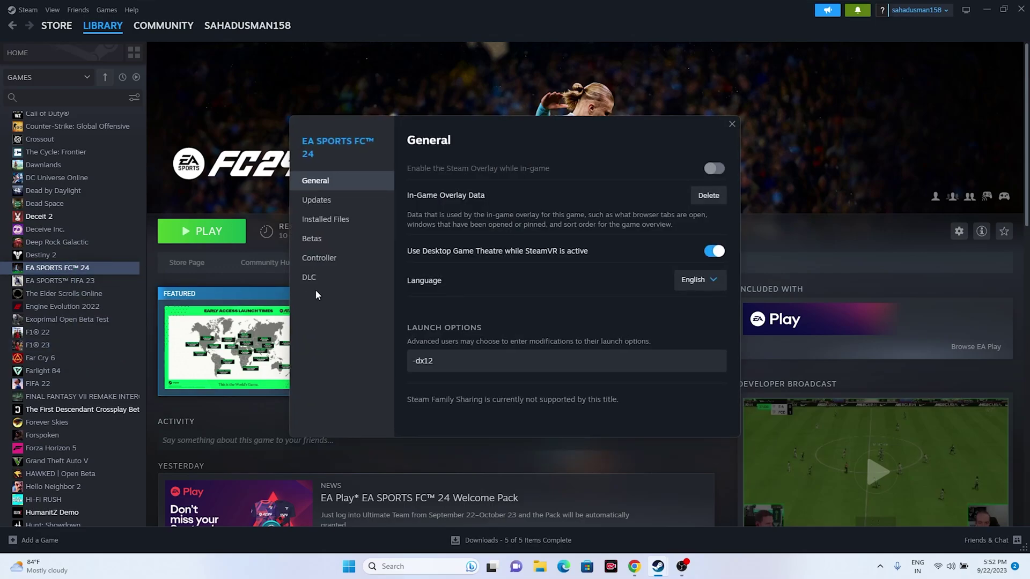
click(320, 260)
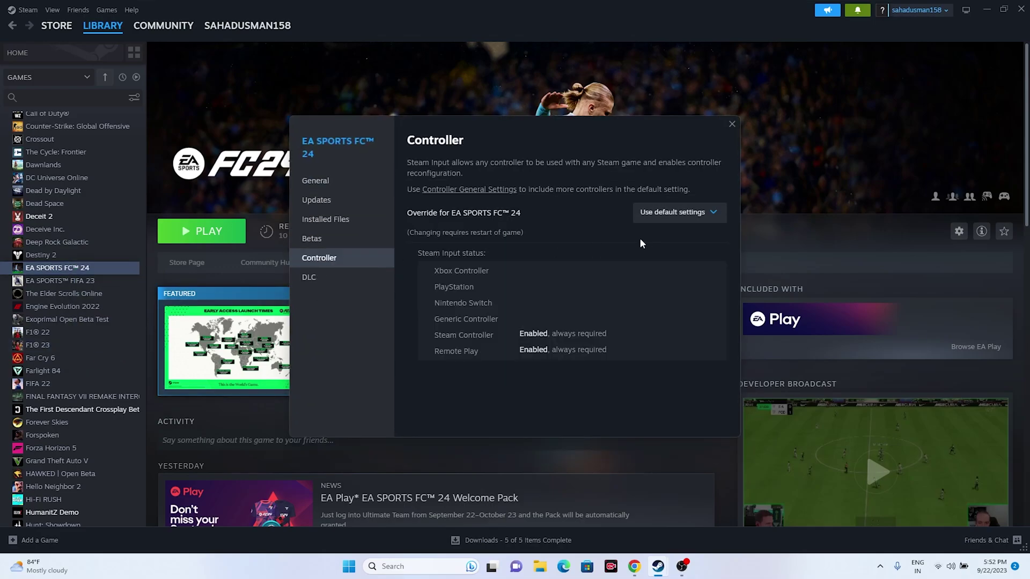
click(663, 213)
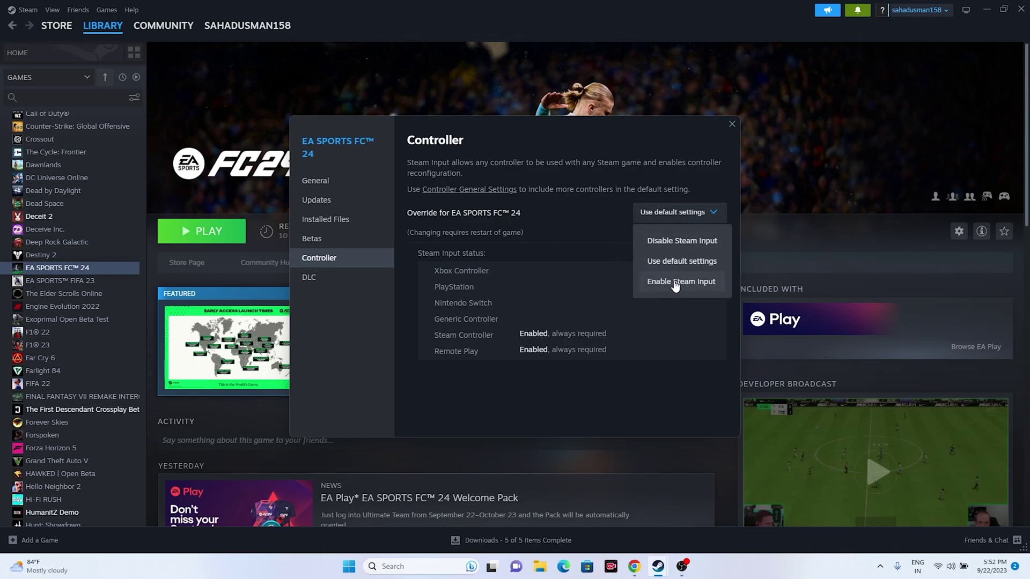
click(695, 283)
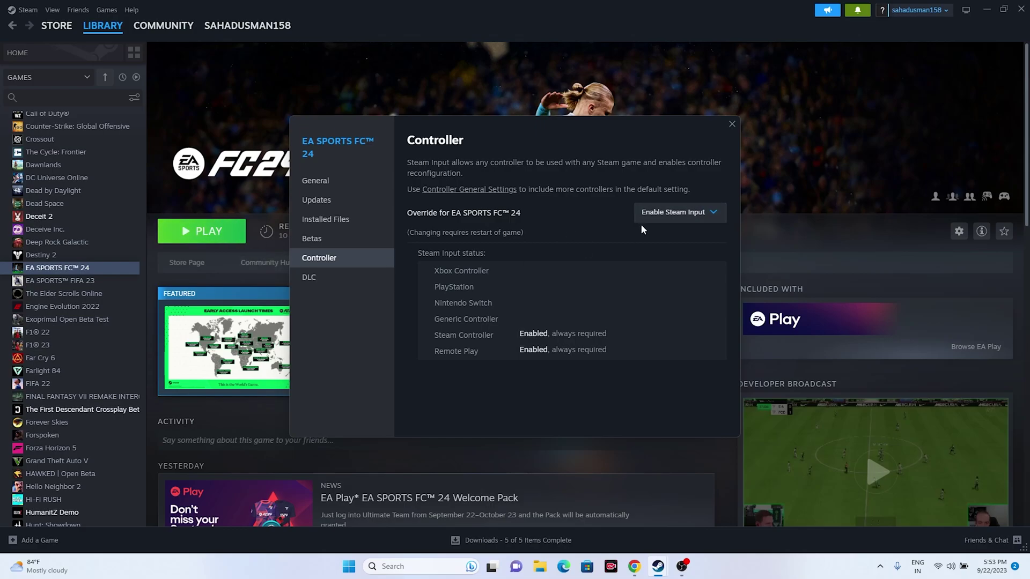
- Change the EA SPORTS FC 24 controller override to Disable Steam Input and close the game's properties
click(668, 220)
click(666, 238)
click(733, 124)
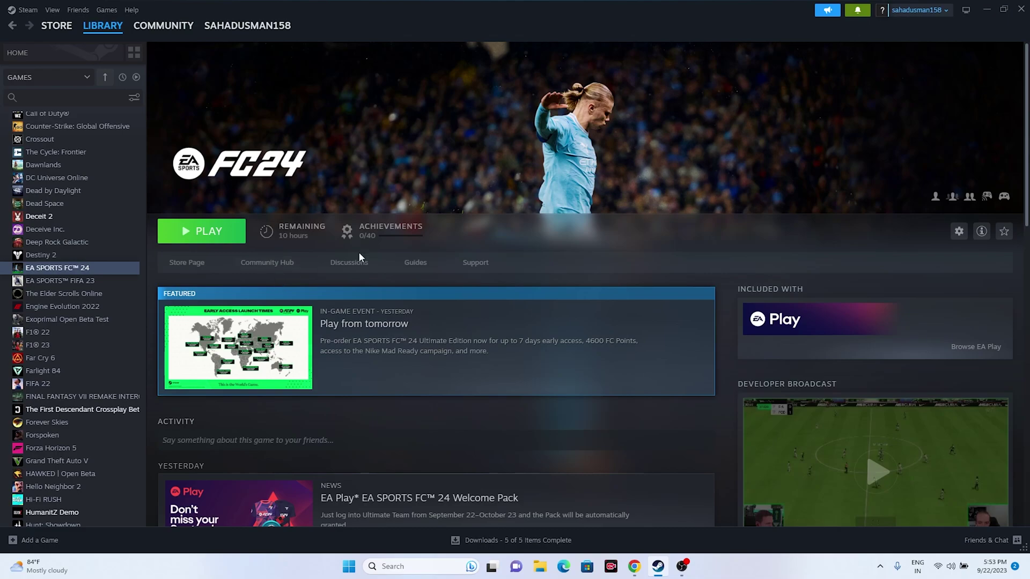
- Switch Steam to Big Picture Mode and view the EA SPORTS FC 24 game page
click(965, 11)
key(XF86AudioLowerVolume)
key(XF86AudioLowerVolume)
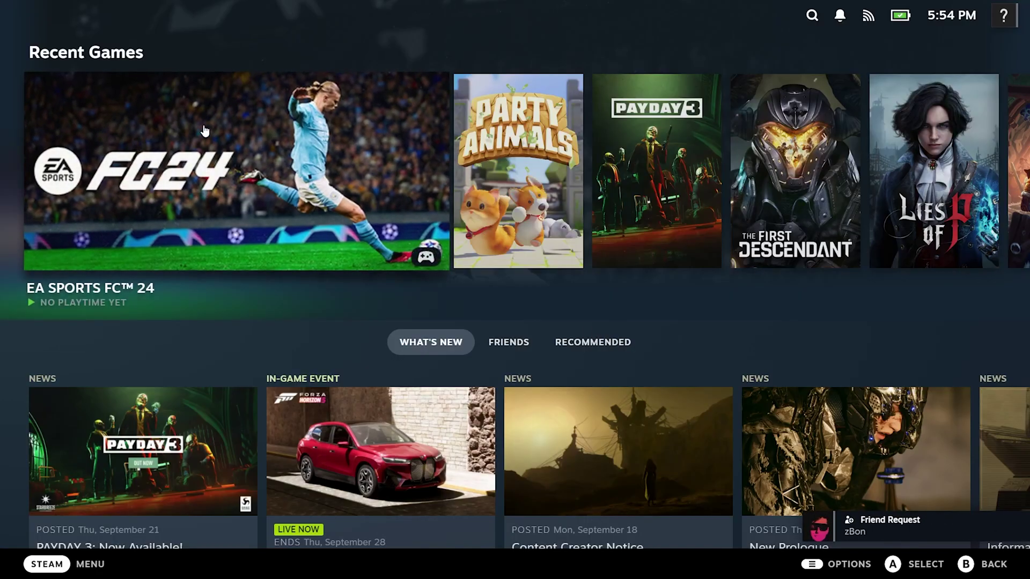
click(220, 223)
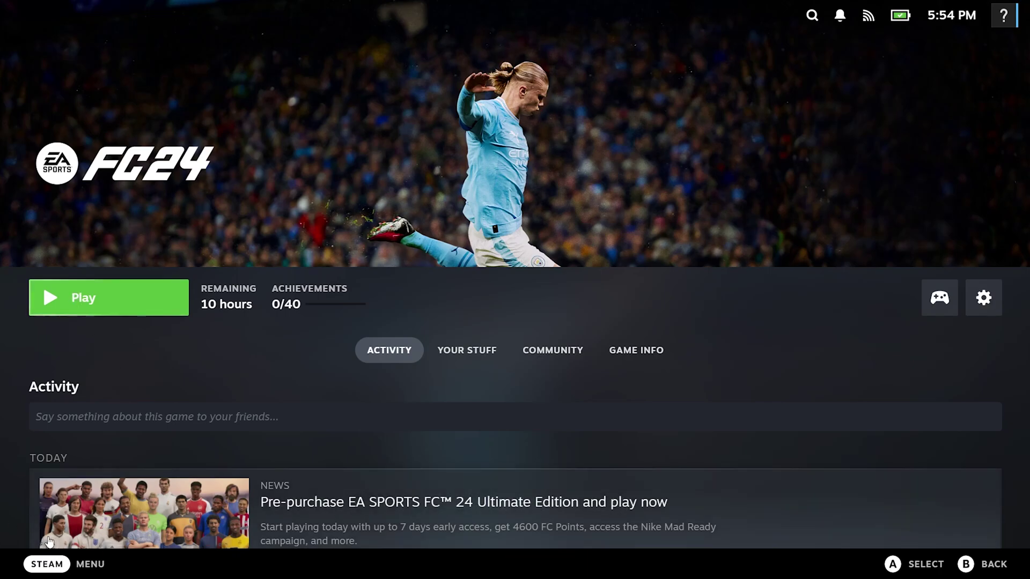
- Exit Big Picture Mode to return to the regular Steam window
click(35, 564)
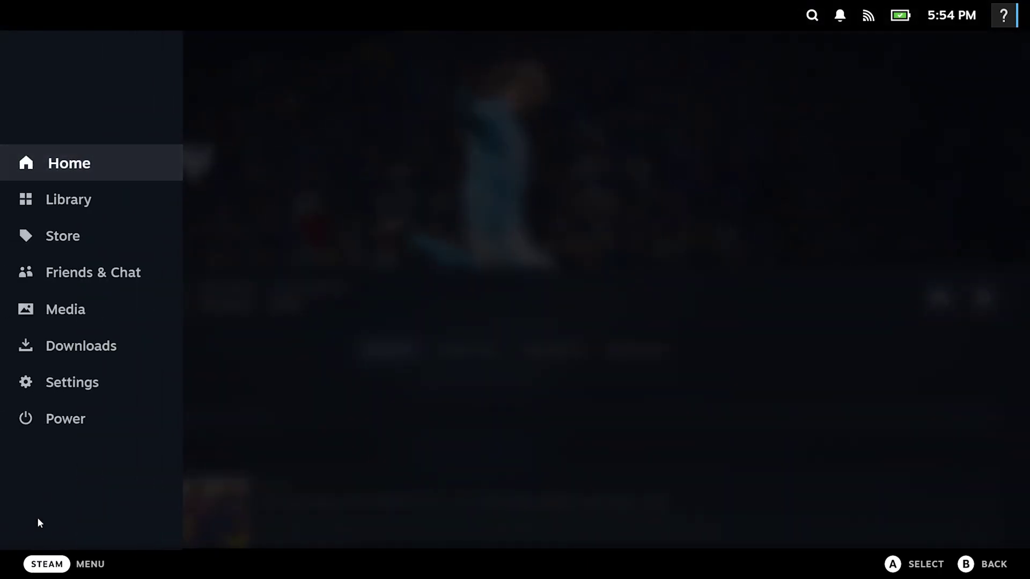
click(27, 418)
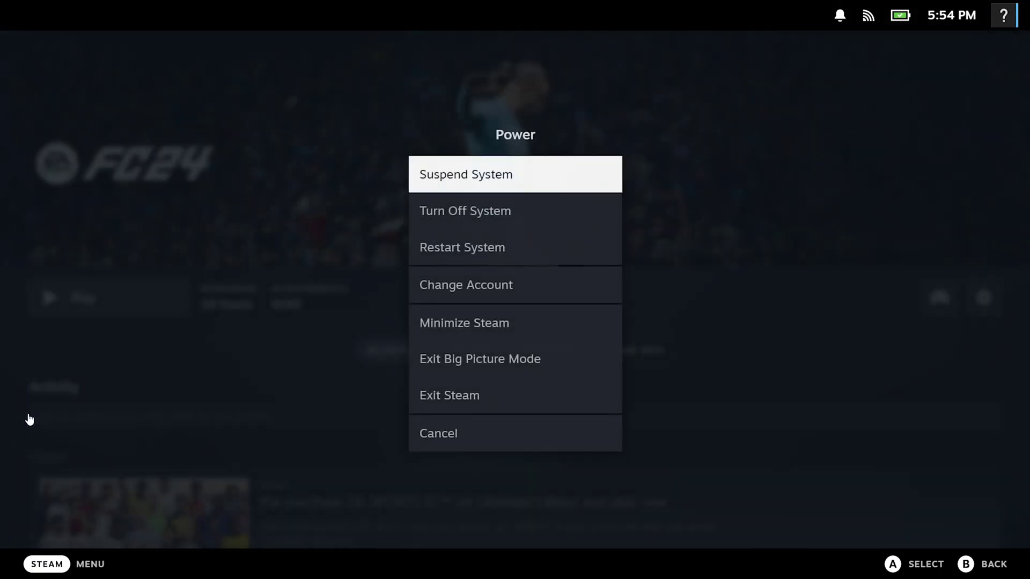
click(490, 358)
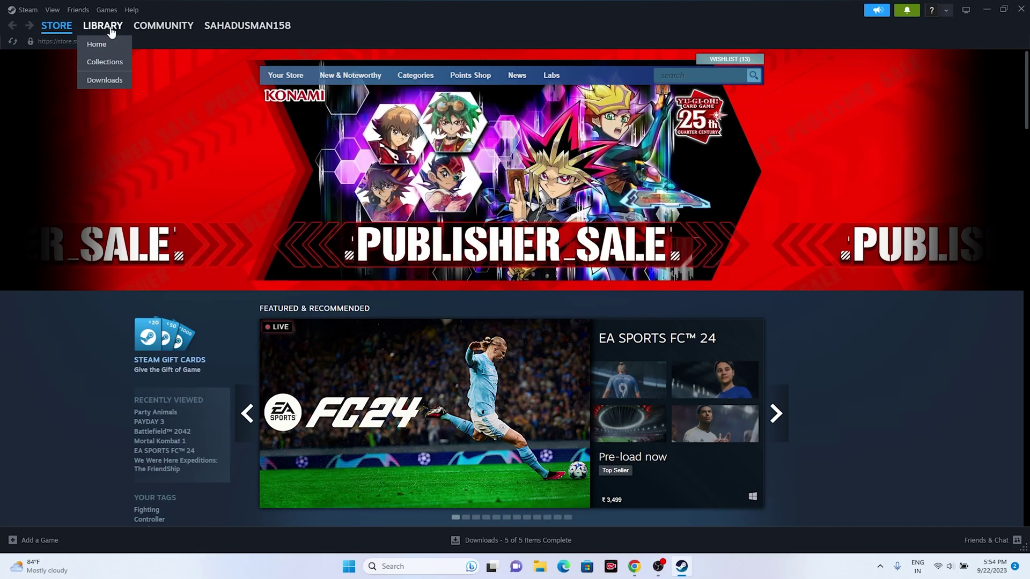
- Go to EA SPORTS FC 24 in the Steam library and check its general properties, closing them when done
click(111, 31)
scroll(76, 260, down, 5)
click(65, 214)
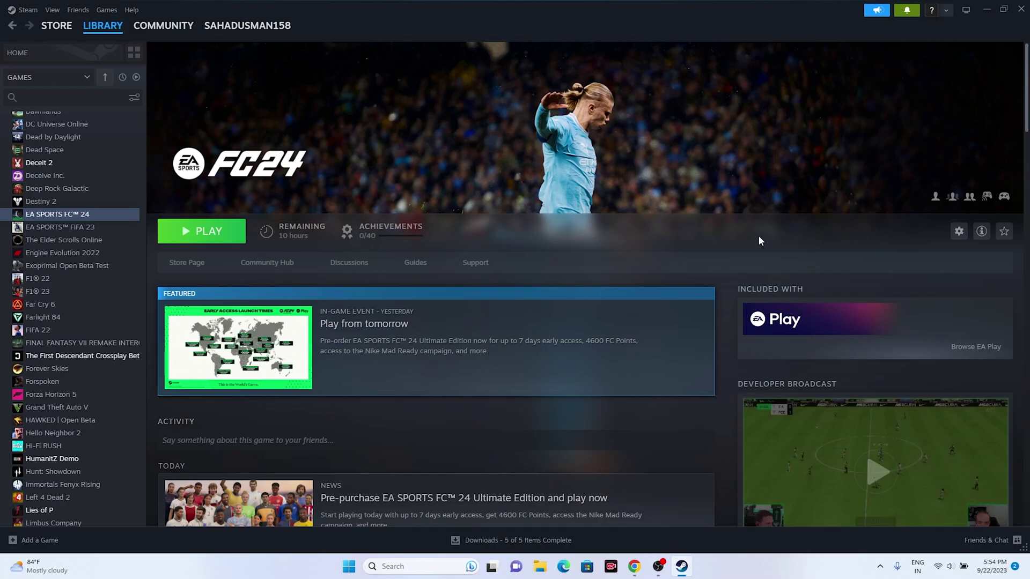
right_click(85, 214)
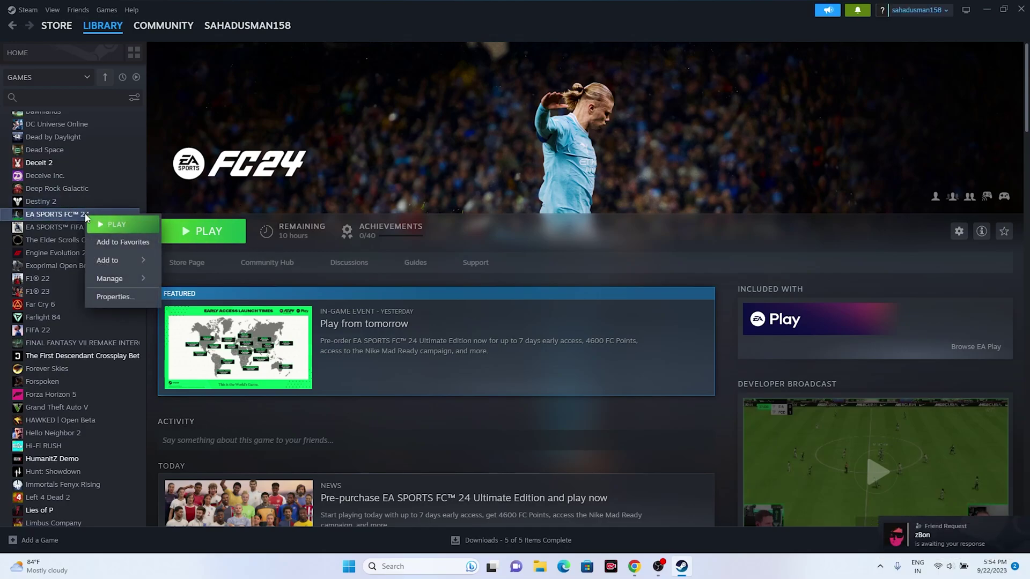
click(115, 297)
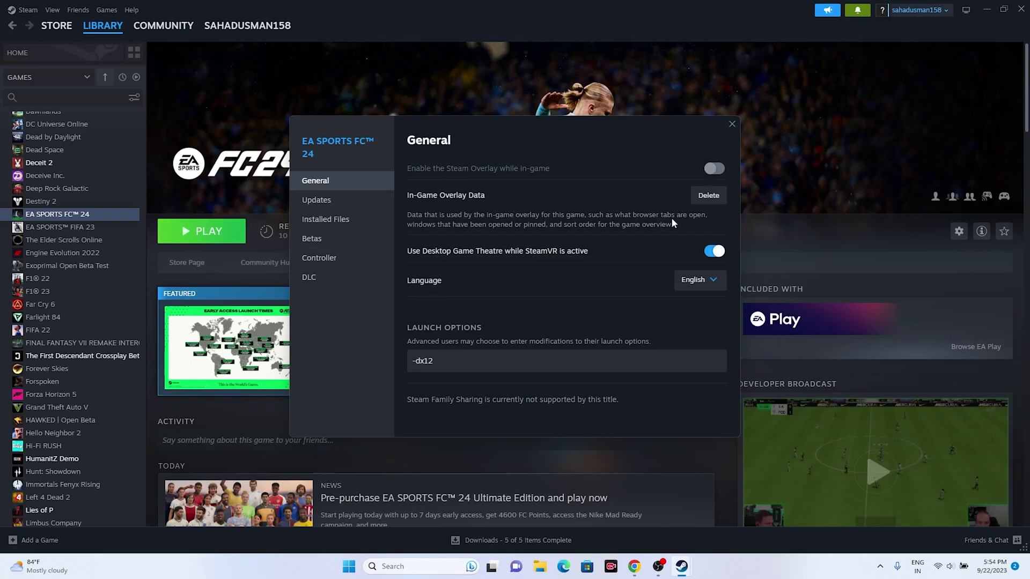
click(731, 125)
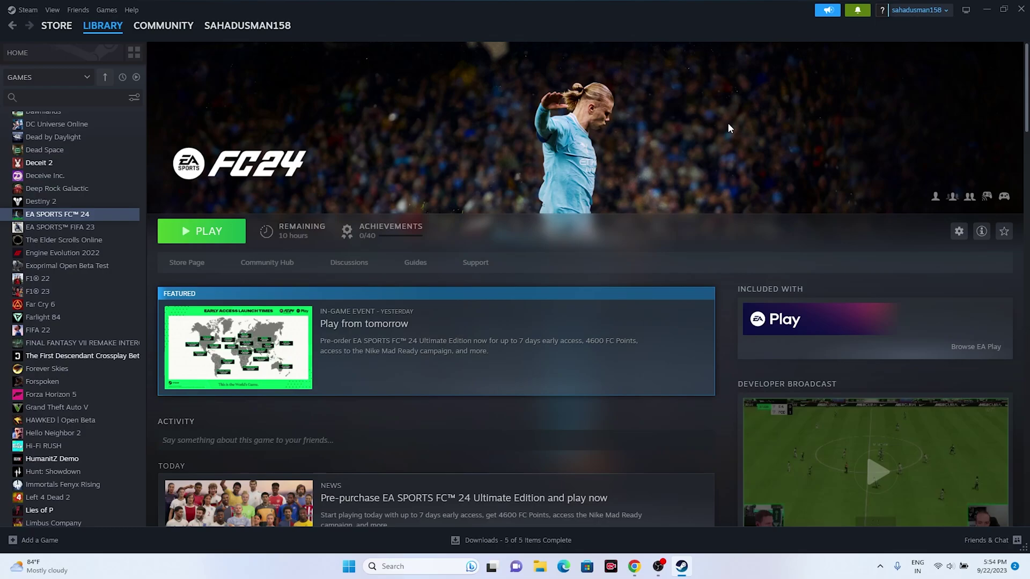
- Minimize Steam and review the device categories in Device Manager with Other devices collapsed, closing it when done
click(988, 11)
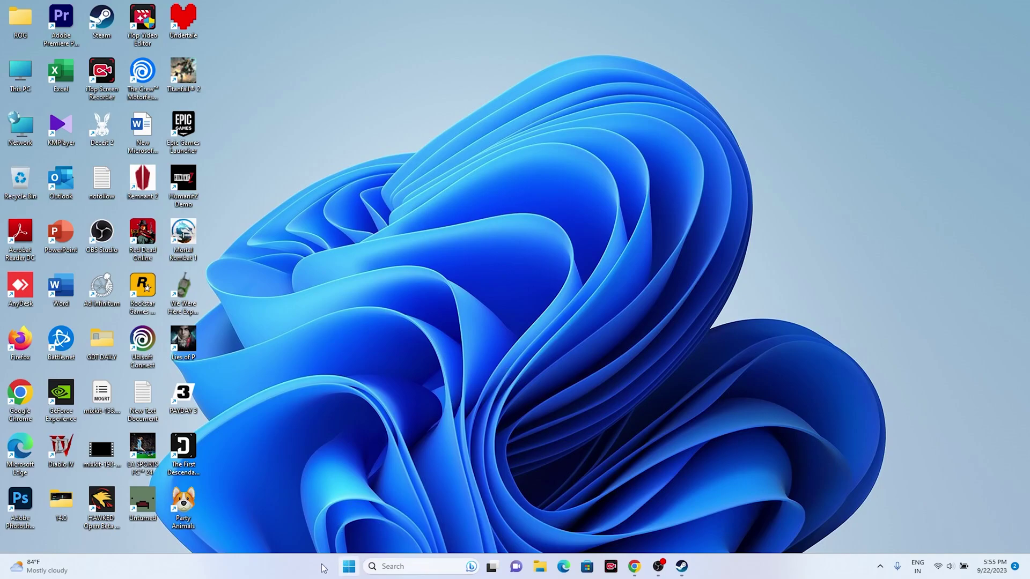
right_click(349, 568)
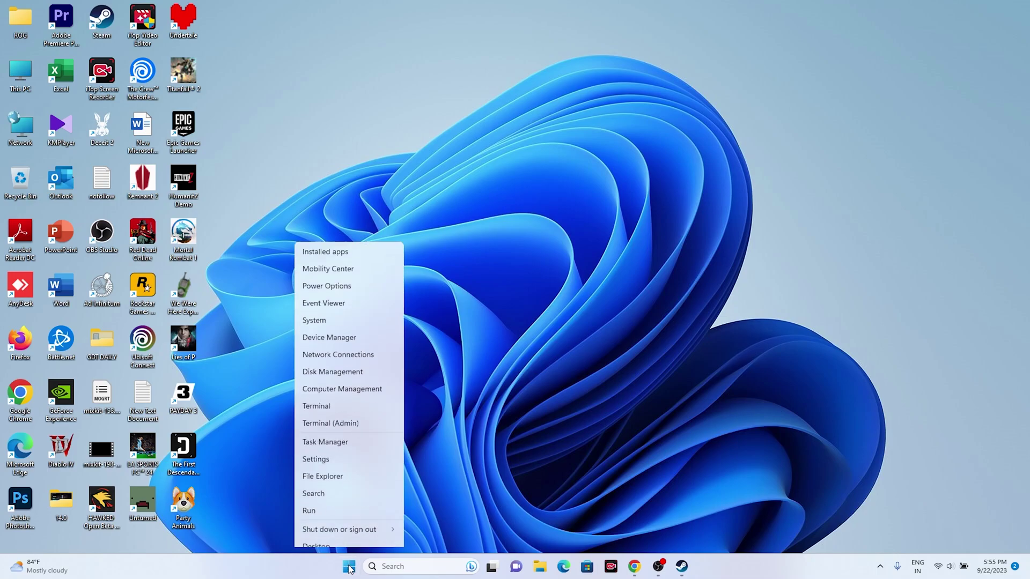
click(345, 329)
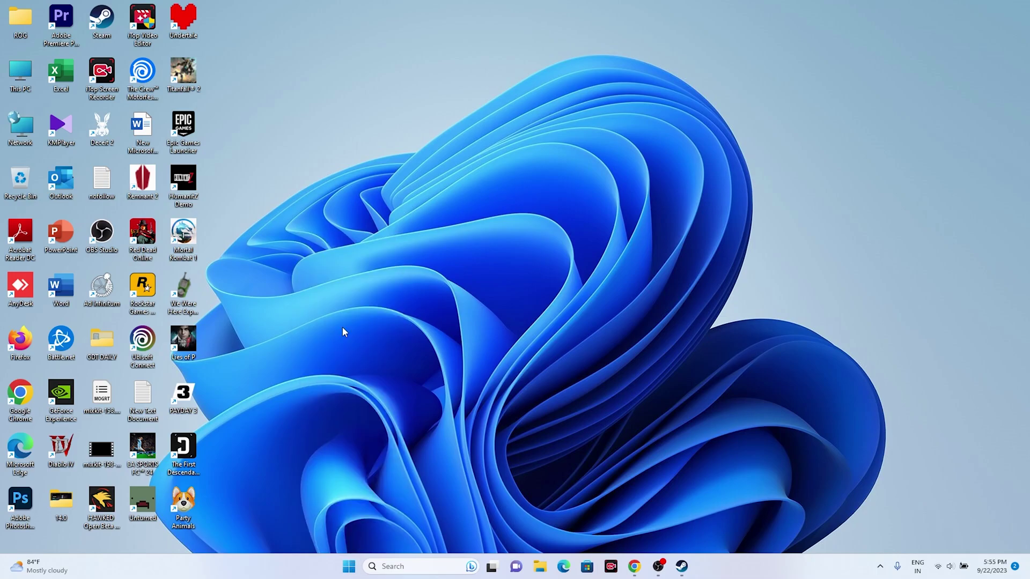
click(421, 32)
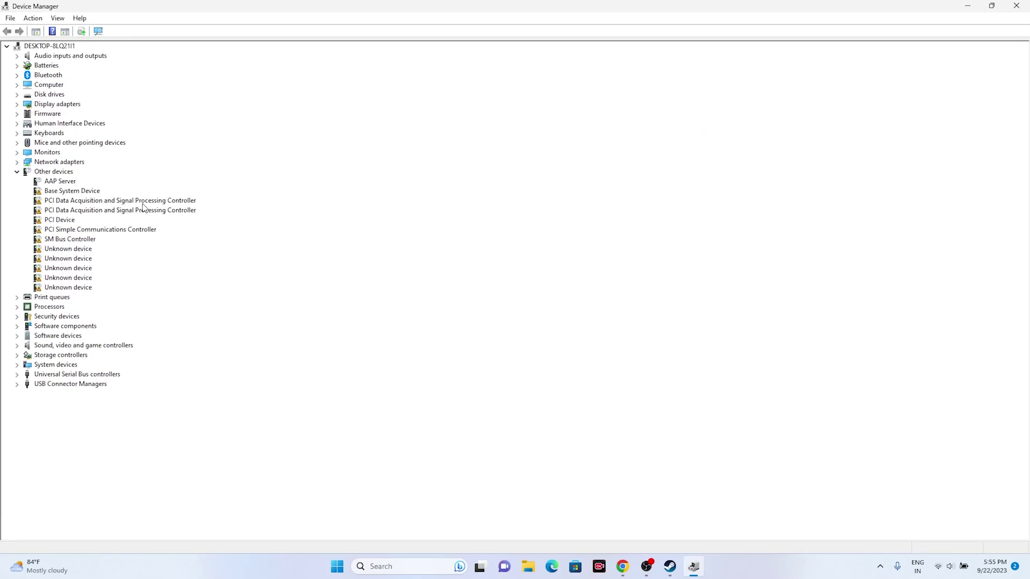
click(17, 172)
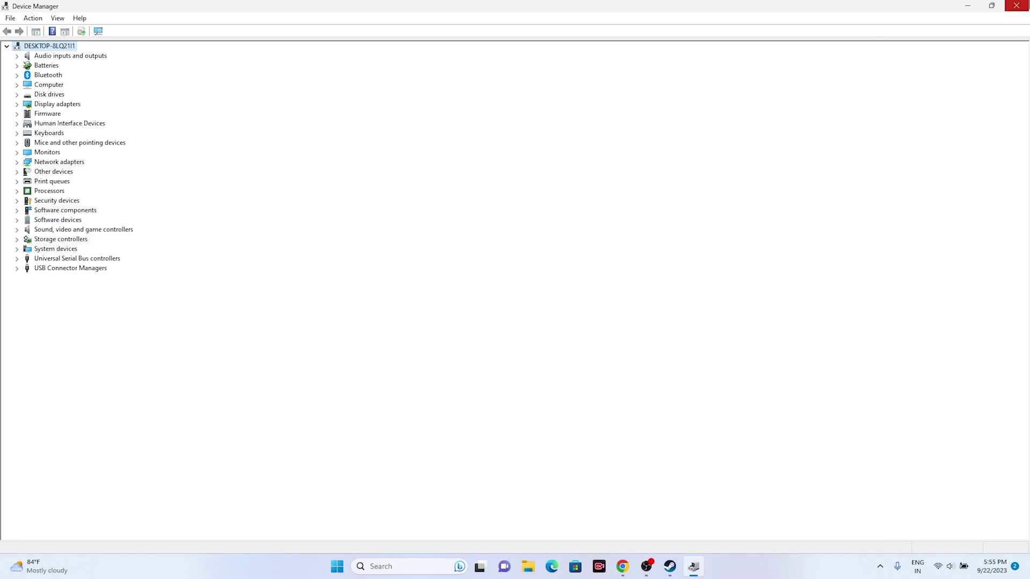
click(1018, 7)
- Examine the running apps and background processes in a maximized Task Manager, closing it when done
right_click(347, 567)
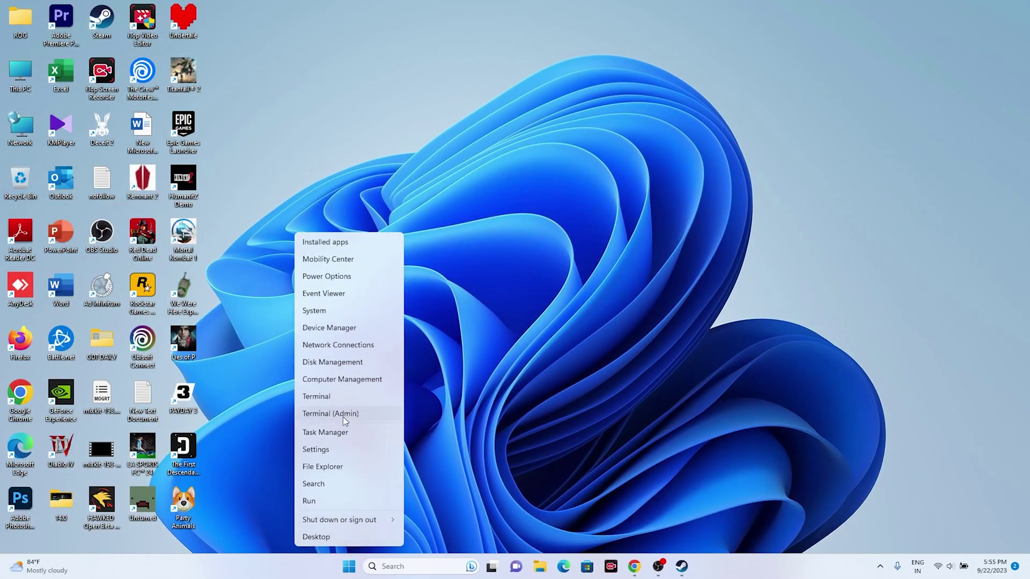
click(341, 434)
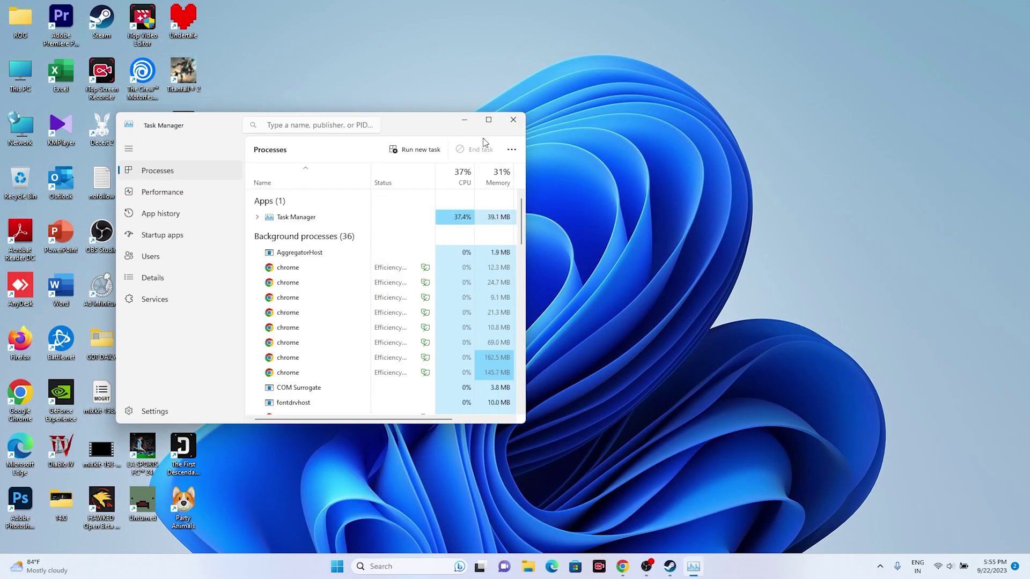
double_click(487, 126)
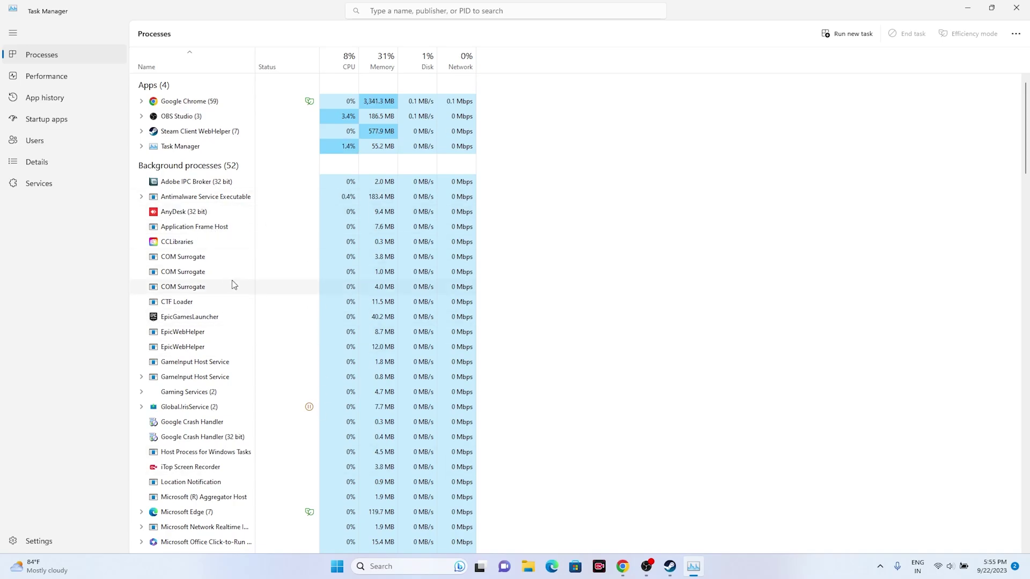
click(1016, 7)
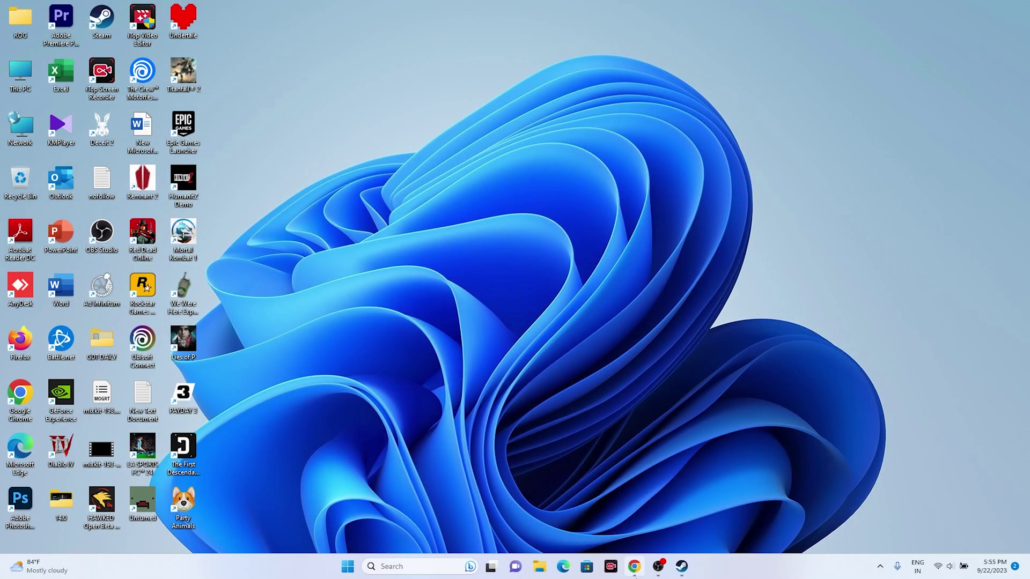
click(680, 568)
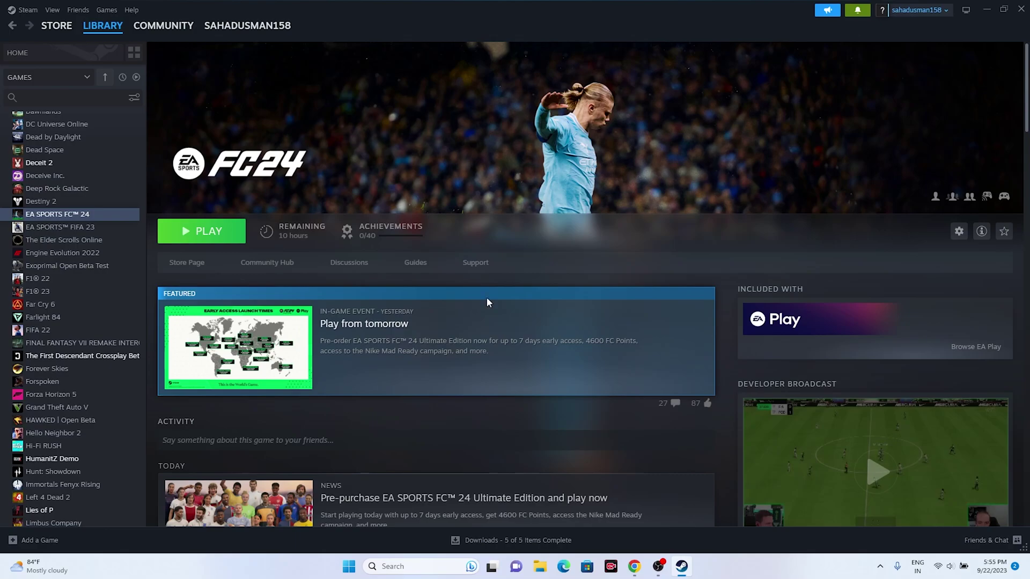
click(983, 10)
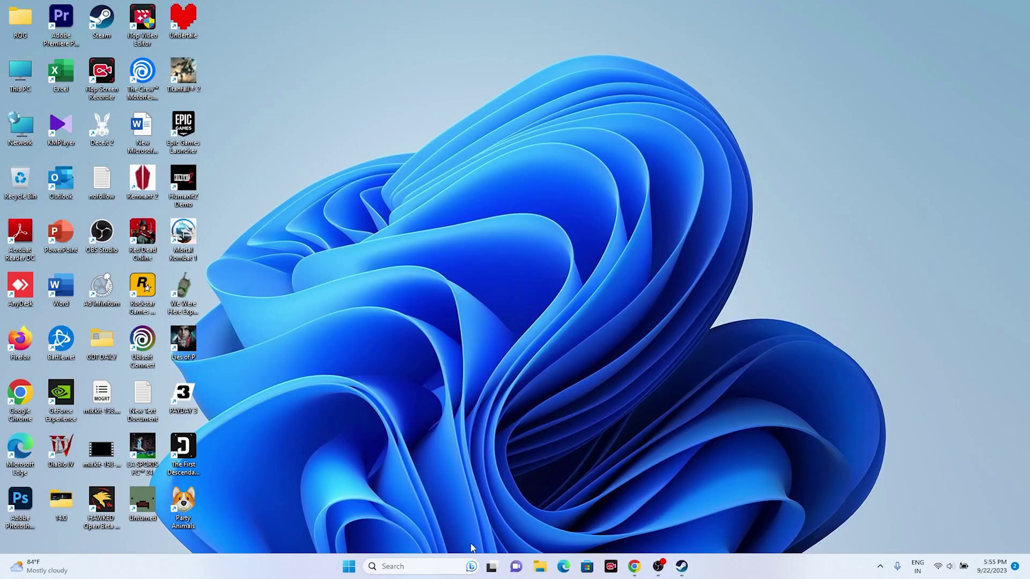
- Search the Microsoft Store for "xbox accessories" and open the Xbox Accessories app page
click(387, 568)
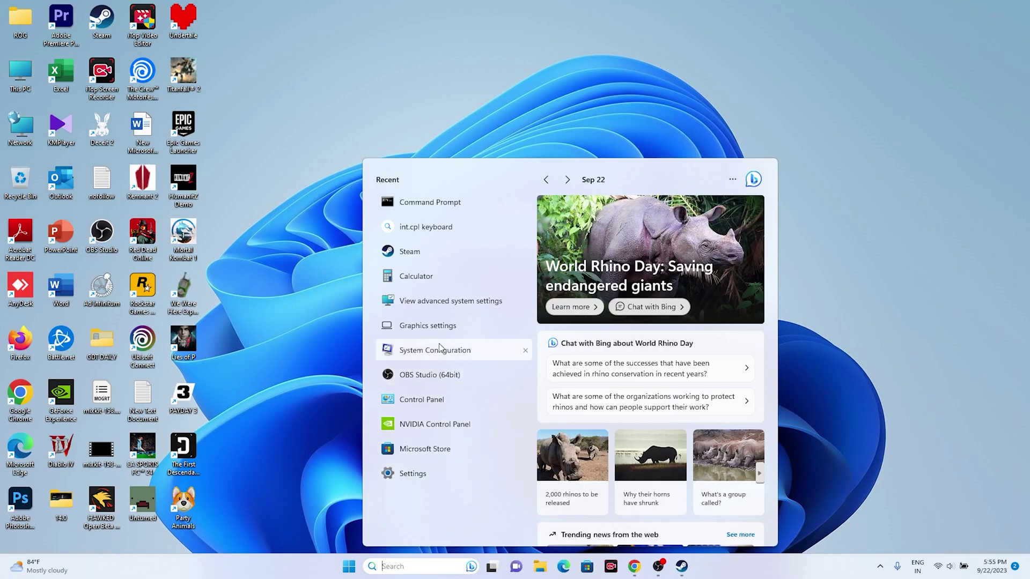
click(429, 450)
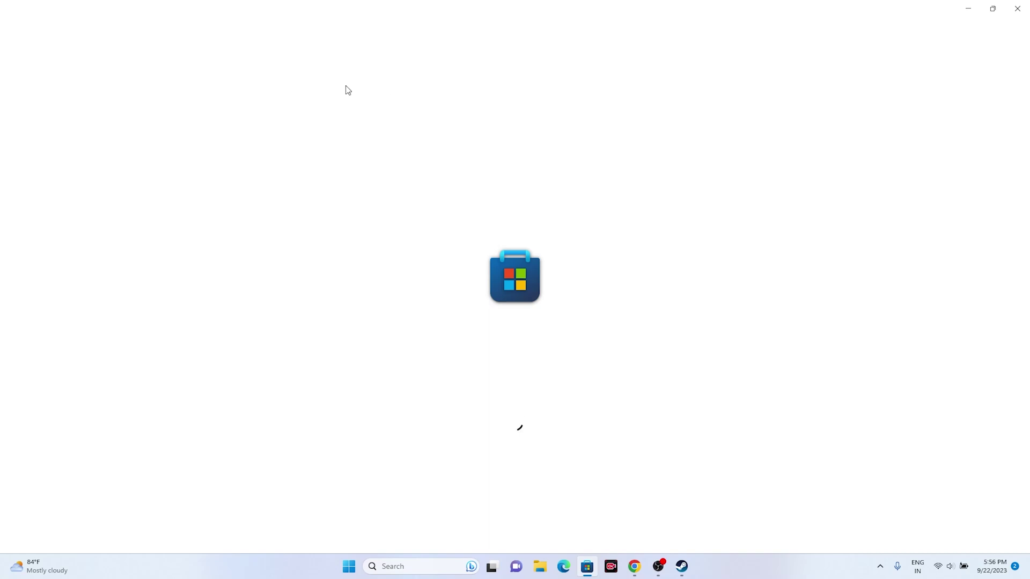
key(XF86AudioRaiseVolume)
key(XF86AudioRaiseVolume)
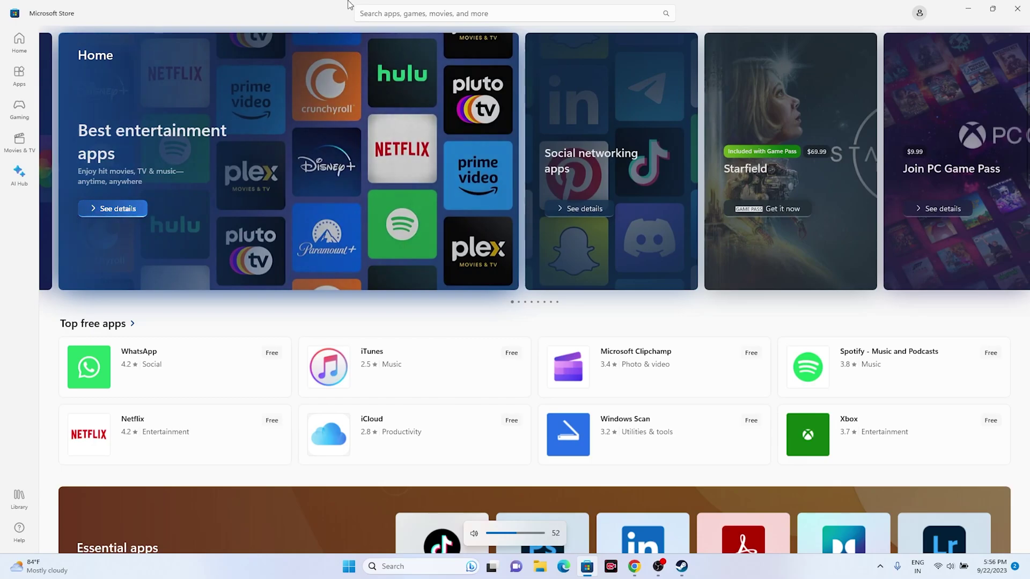
click(370, 13)
click(422, 41)
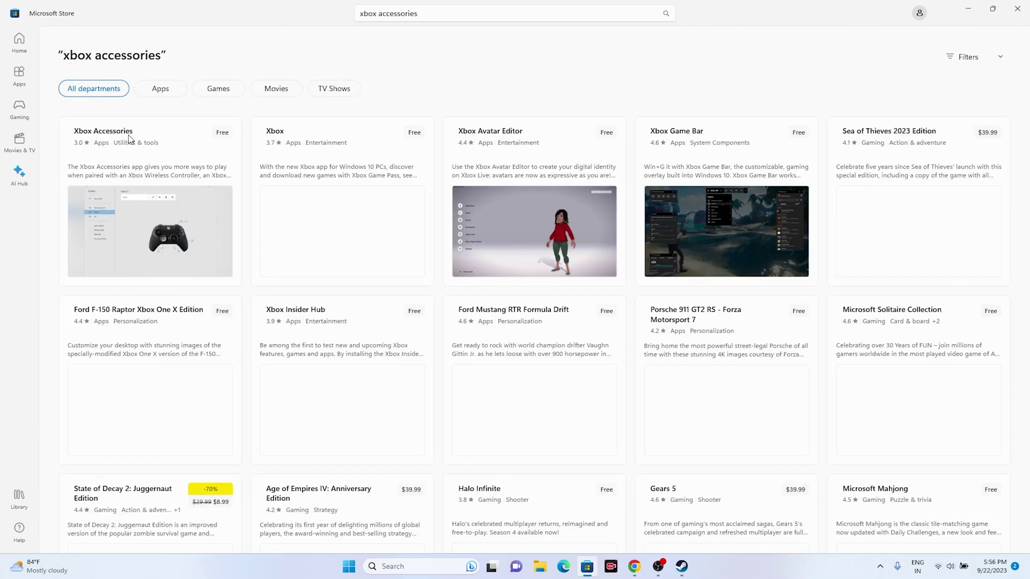
click(107, 156)
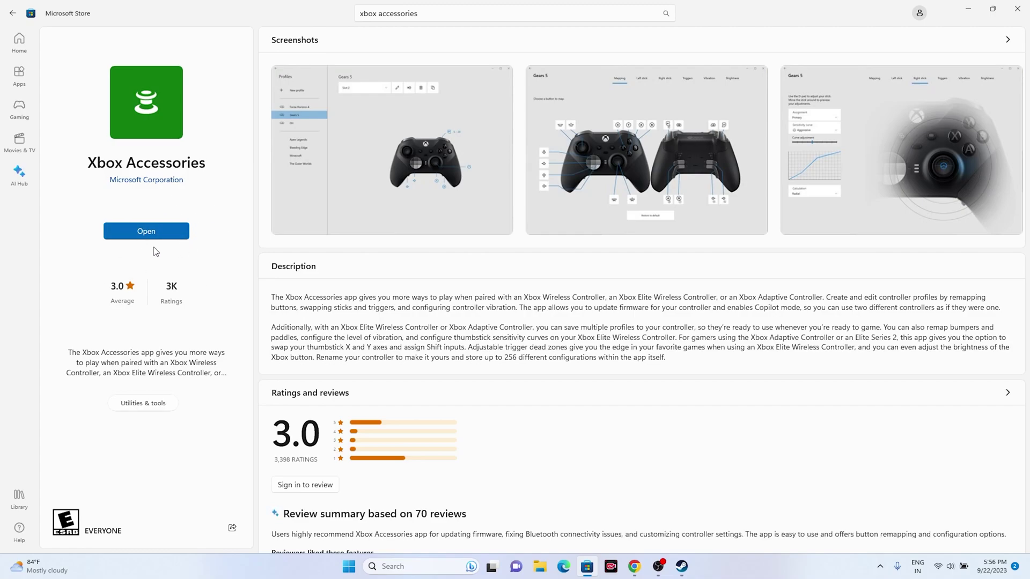
- Close the Microsoft Store and switch back to Steam
click(1026, 9)
click(684, 570)
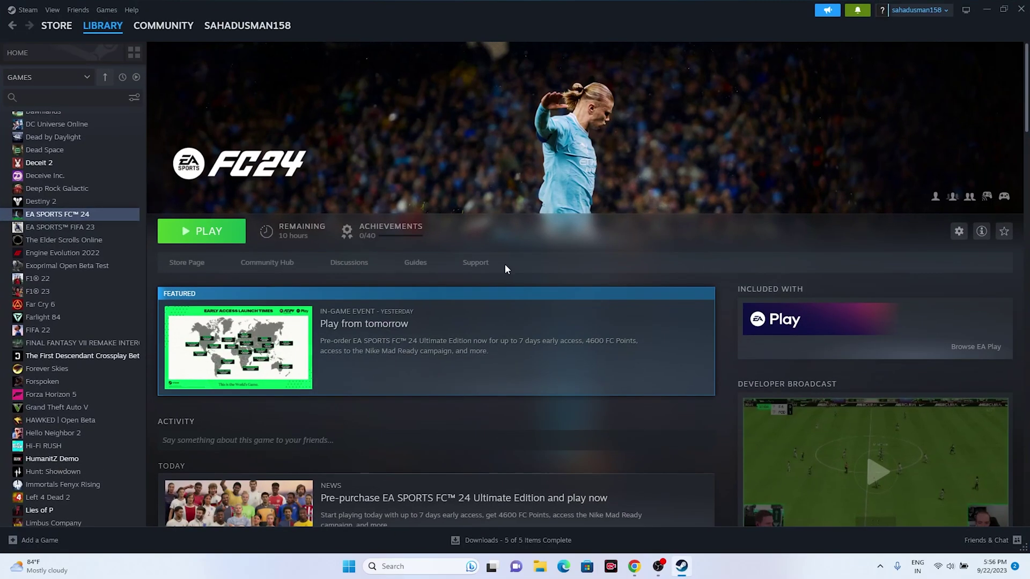